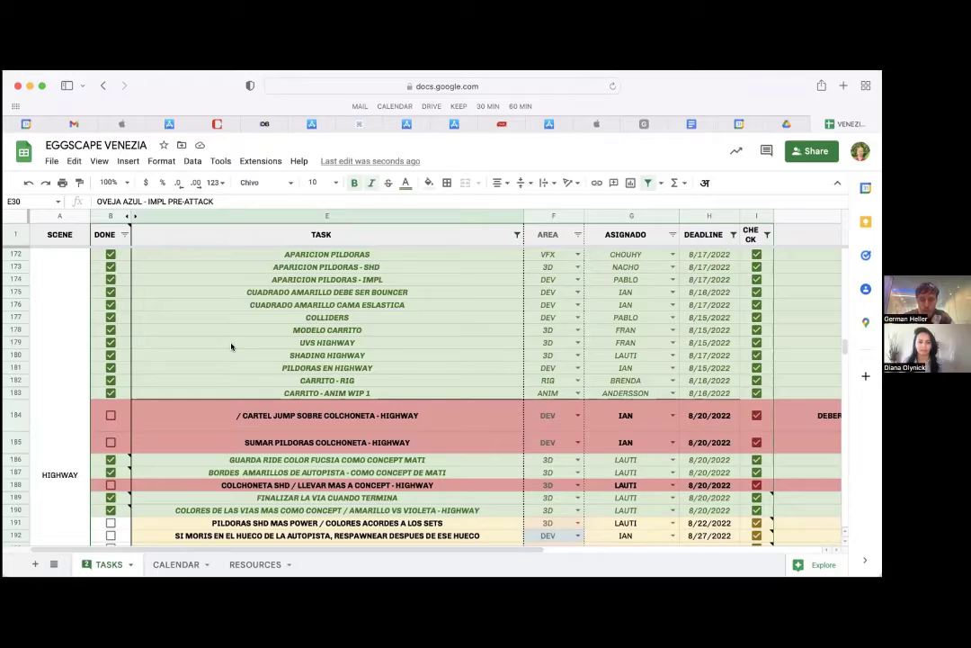
- Look through the TASKS sheet's Highway and General scene tasks, checking their completion marks, areas, assignees and deadlines
scroll(231, 346, down, 10)
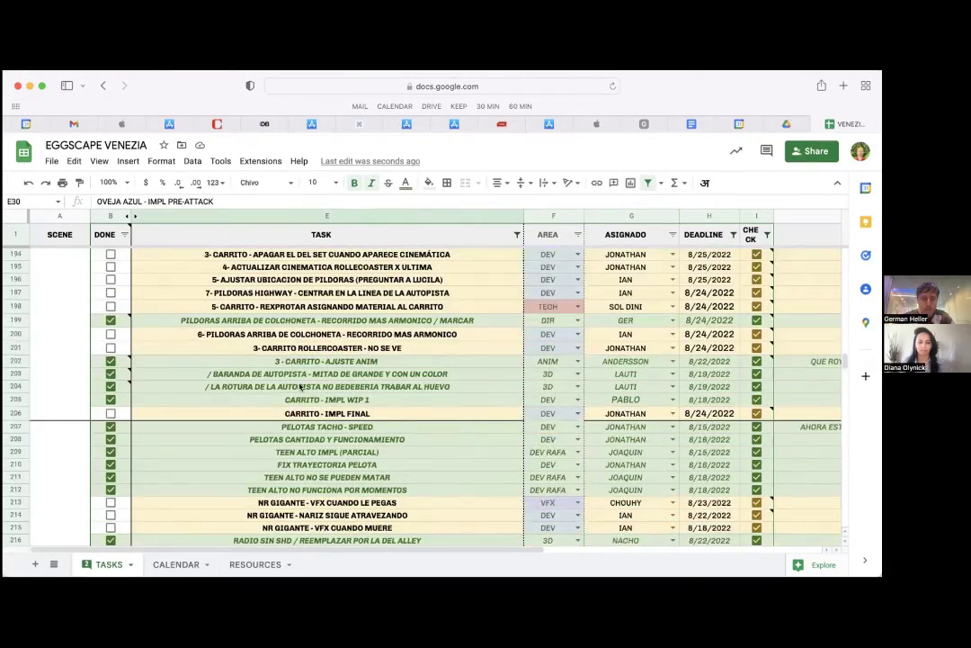
scroll(301, 386, up, 20)
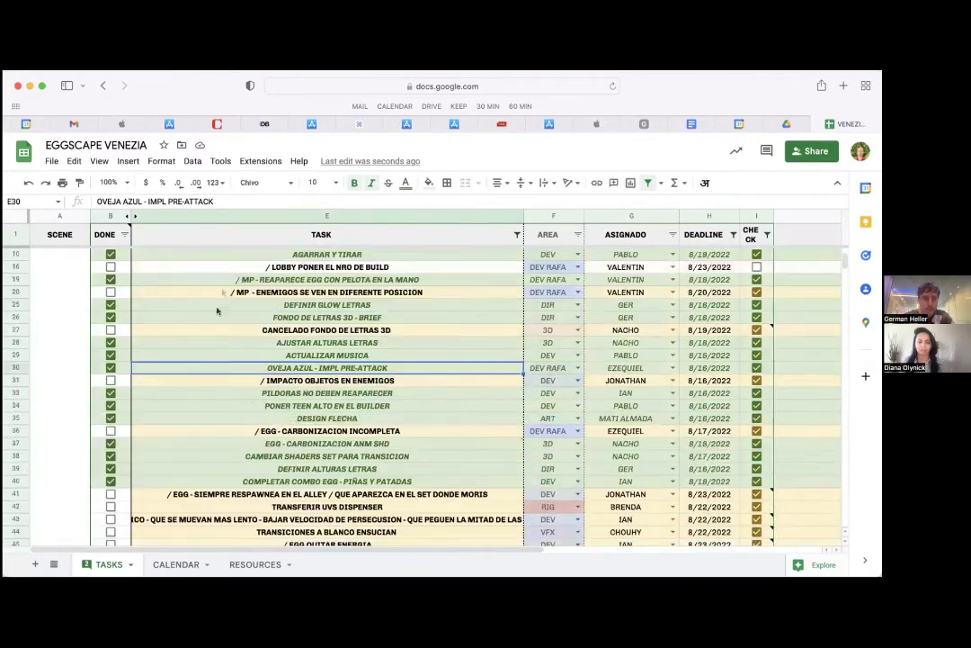
scroll(223, 297, up, 7)
scroll(58, 450, down, 20)
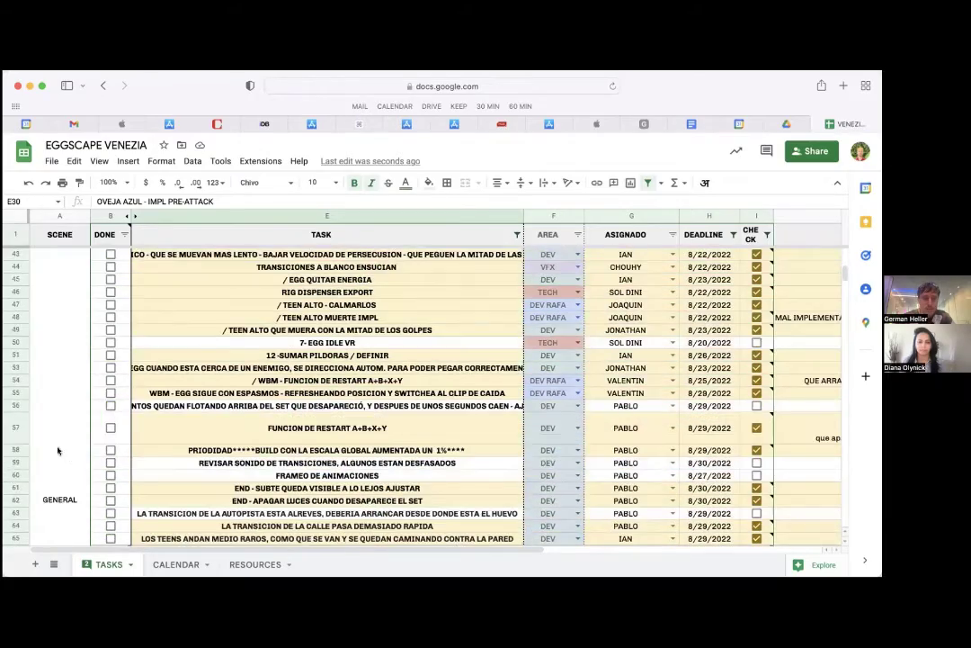
click(68, 481)
scroll(68, 482, down, 1)
scroll(259, 414, down, 20)
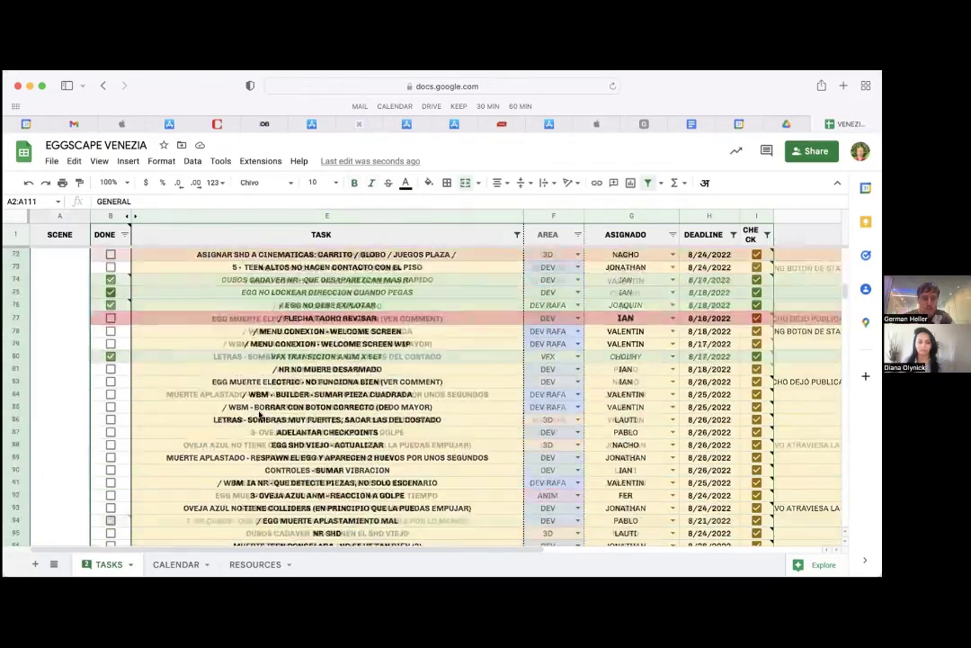
scroll(259, 414, down, 1)
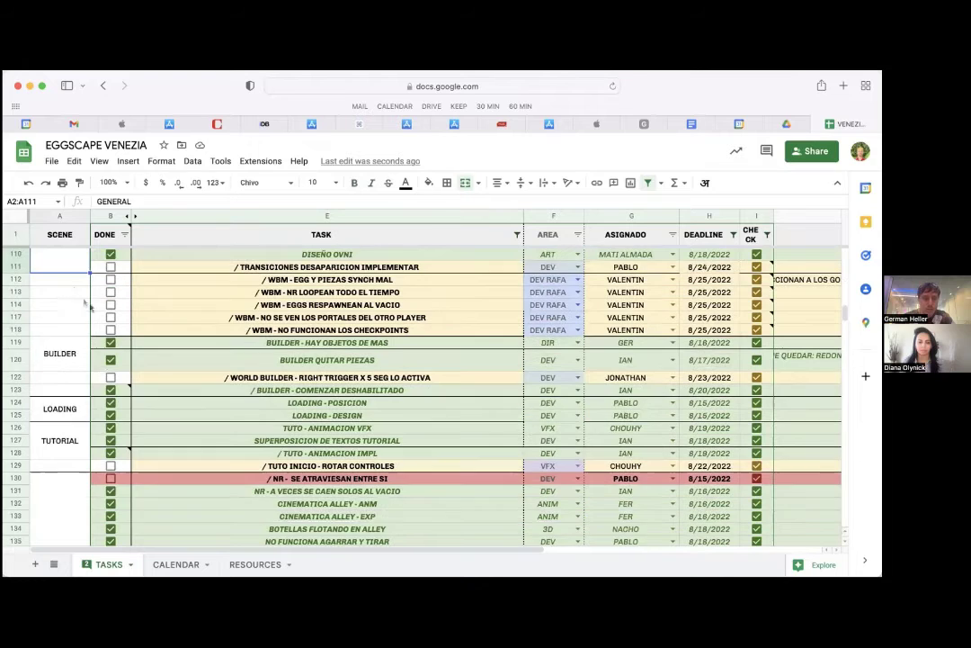
- Try to merge the Builder scene cells A112:A123 in the SCENE column
click(76, 281)
shift+click(68, 353)
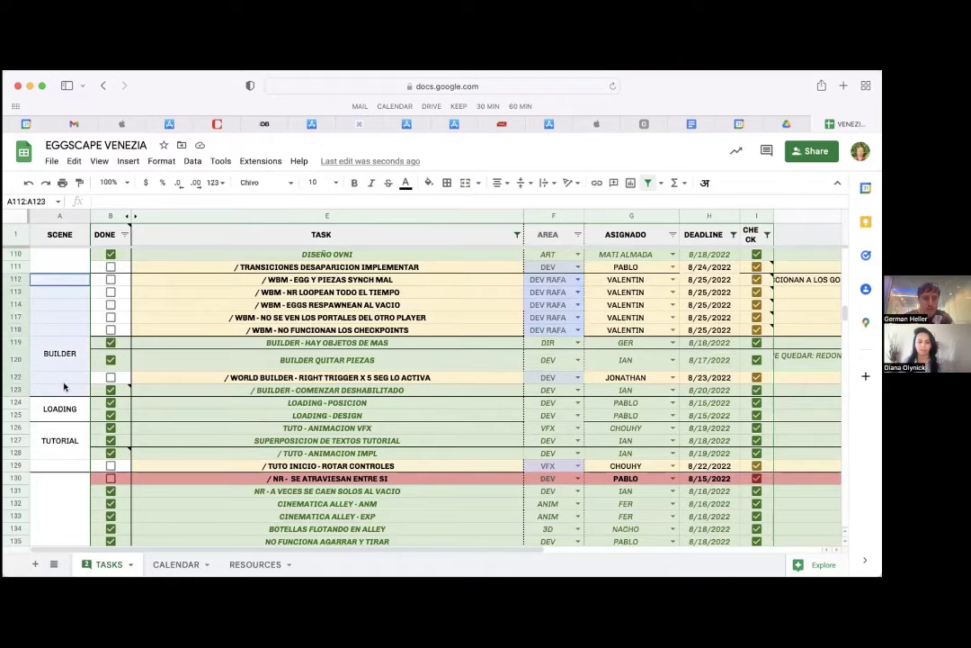
click(465, 183)
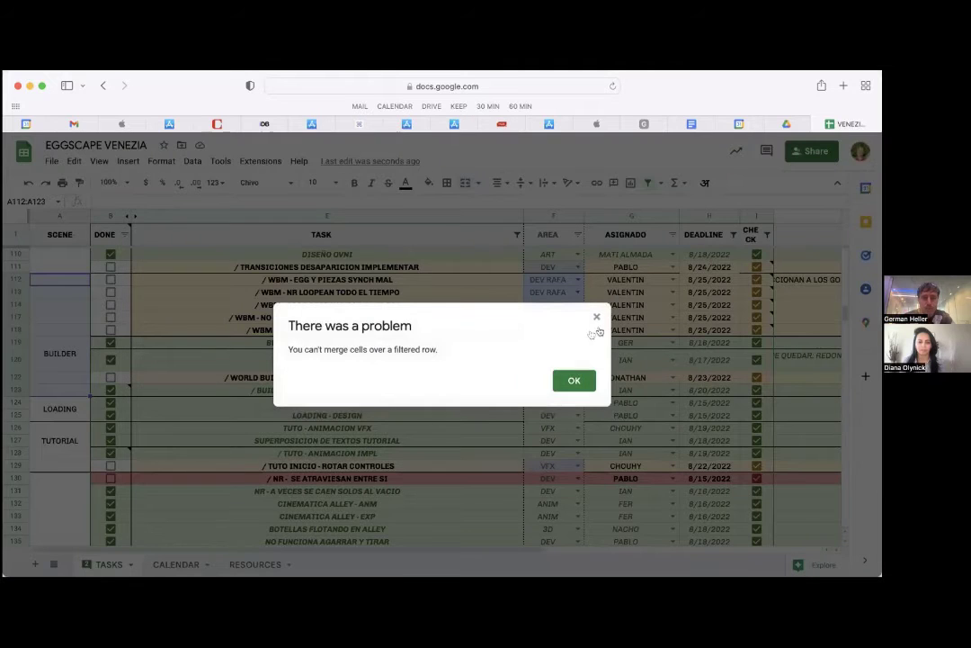
click(596, 317)
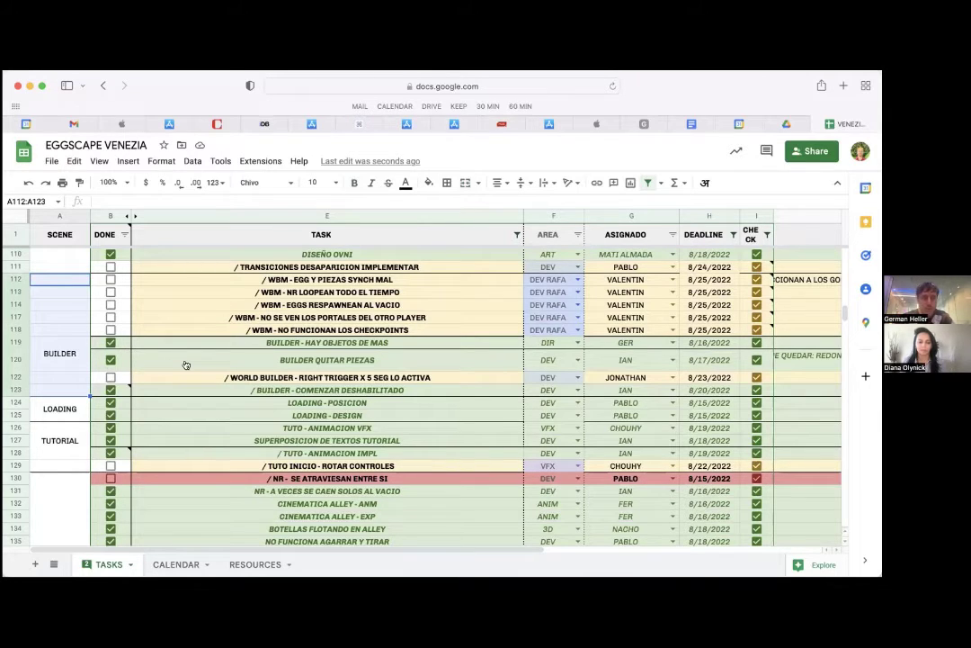
- Examine the tasks from Builder through Highway, including the AREA formula of the AUTO - ROTURA 4 GOLPES task
scroll(231, 389, down, 2)
click(231, 388)
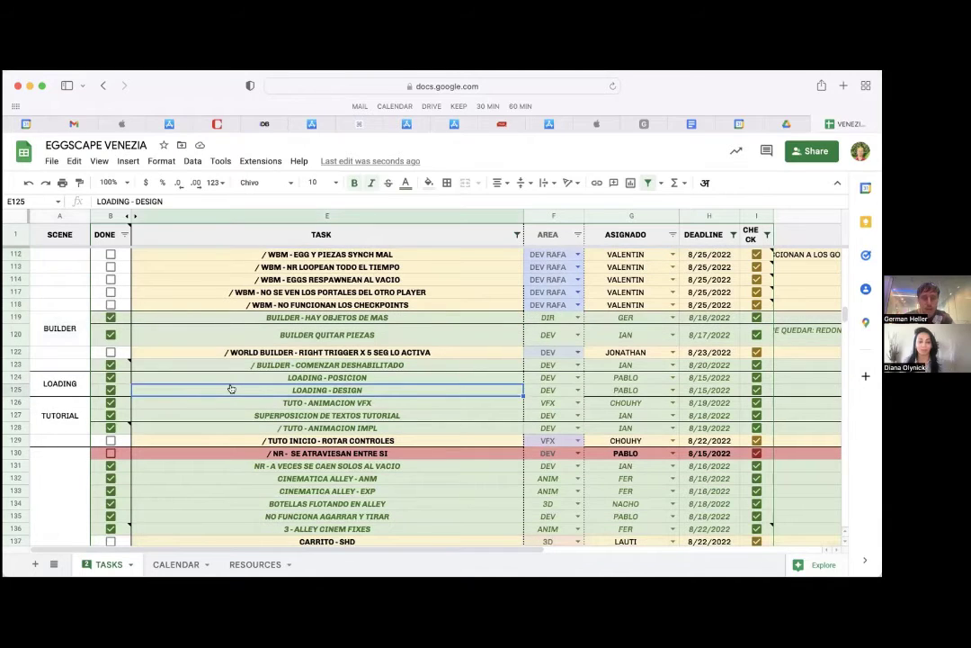
scroll(232, 388, down, 7)
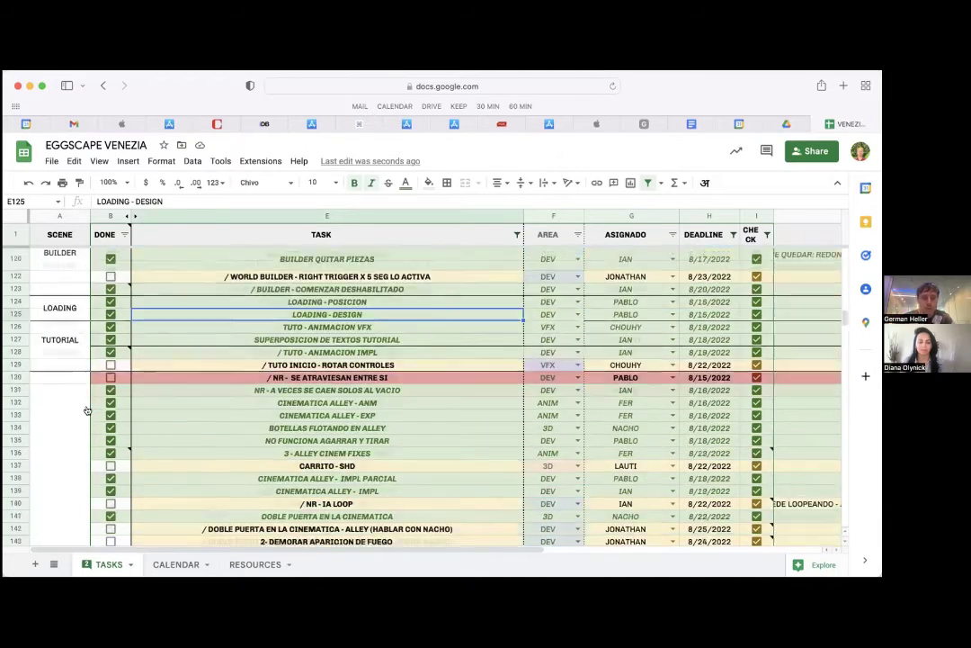
scroll(61, 435, down, 6)
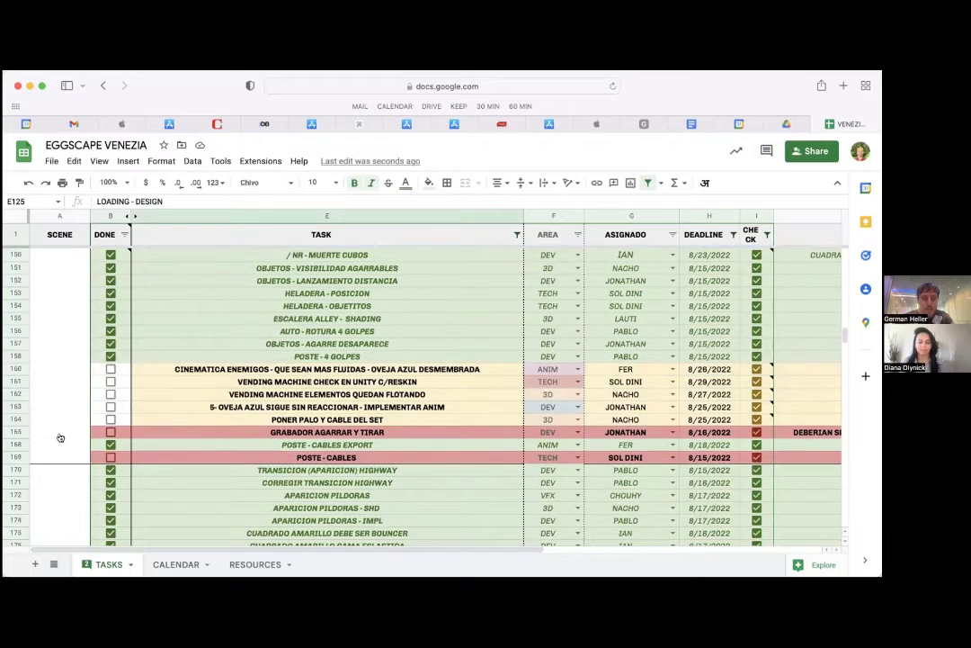
click(286, 356)
key(Down)
key(Up)
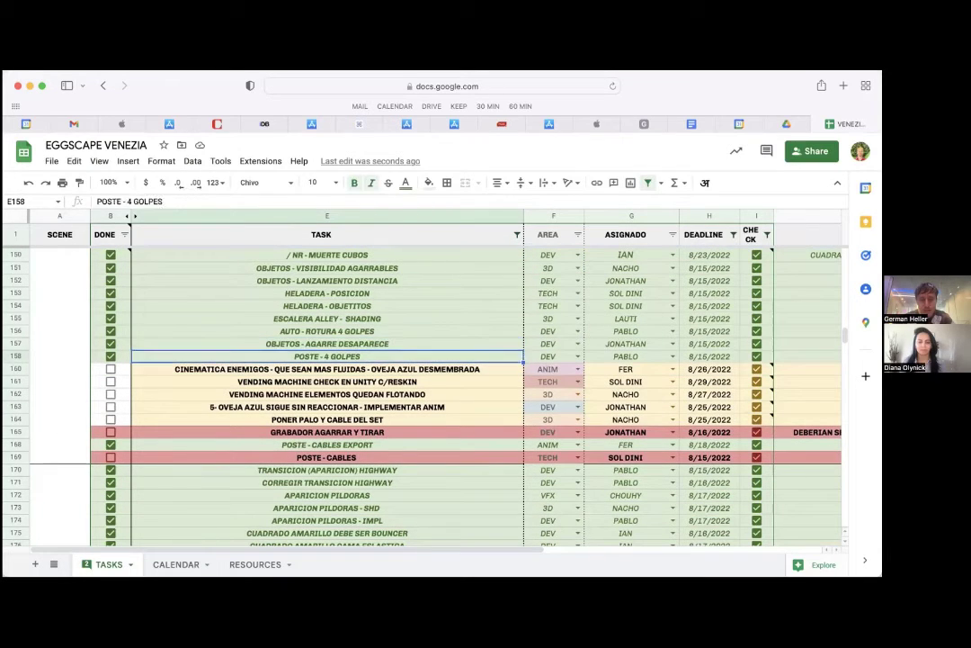
key(Down)
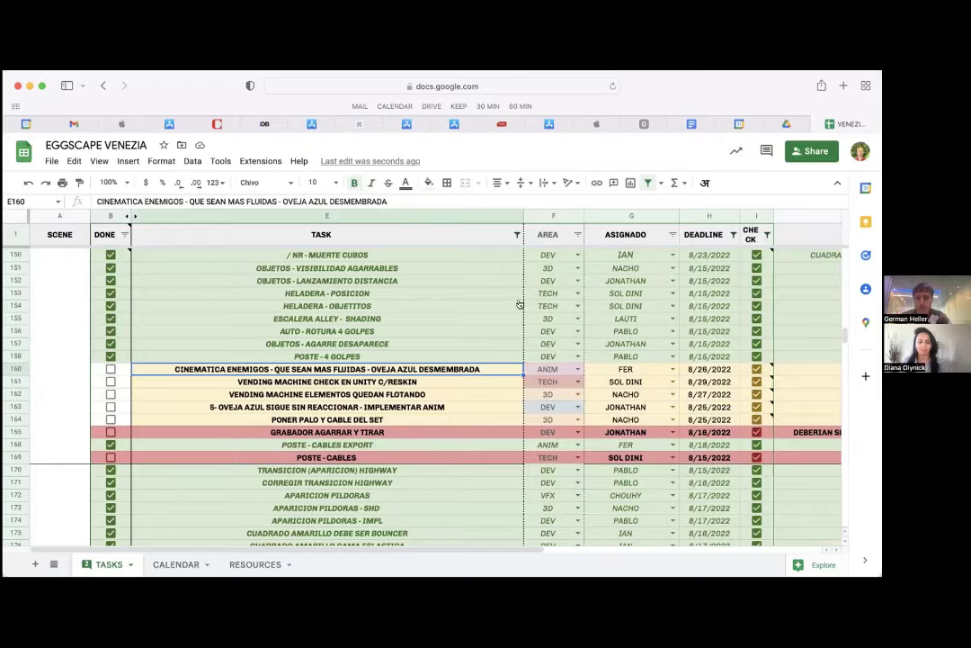
click(549, 333)
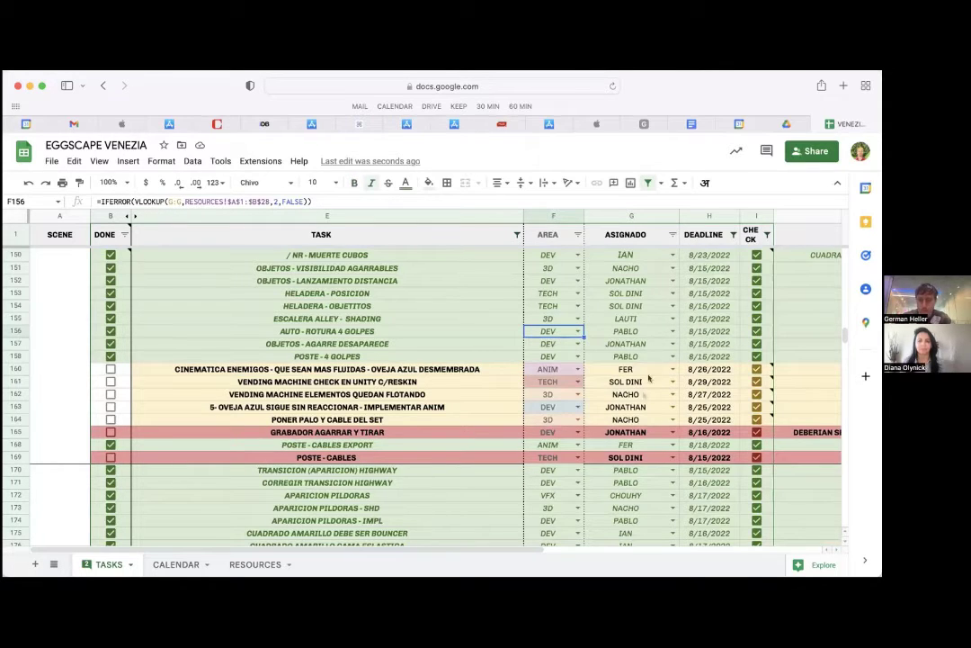
scroll(644, 388, up, 1)
scroll(644, 388, down, 5)
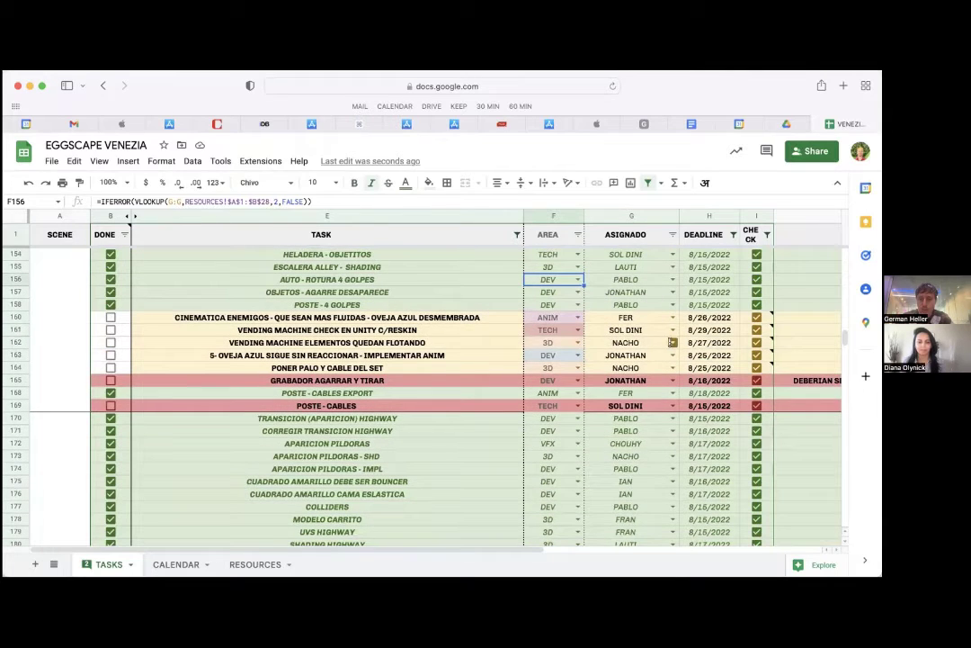
- Check the assignee choices for VENDING MACHINE ELEMENTS QUEDAN FLOTANDO and the person-to-area list in the RESOURCES sheet, then return to TASKS
double_click(634, 343)
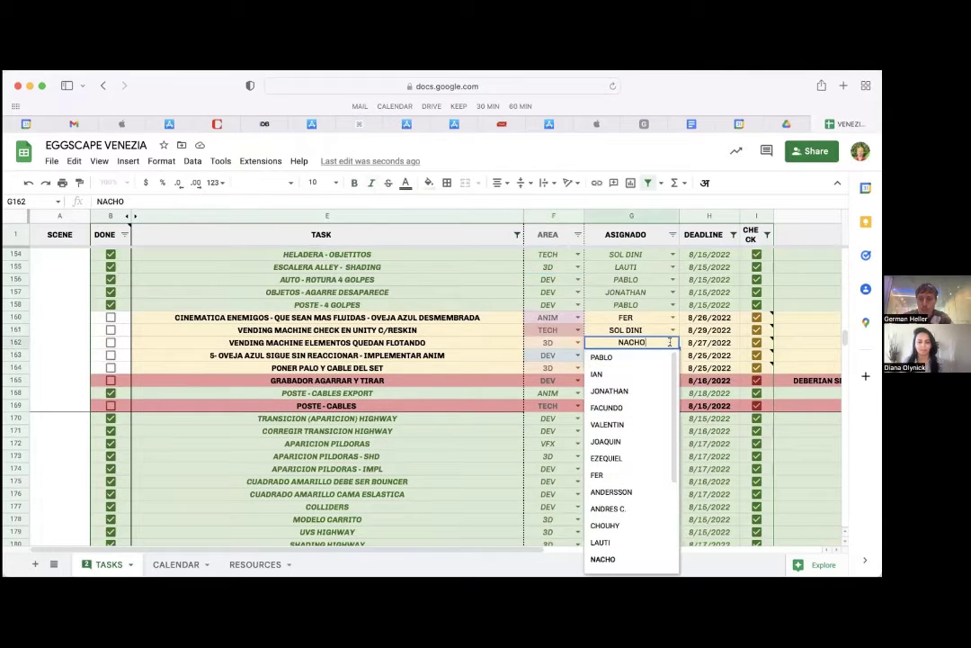
click(628, 460)
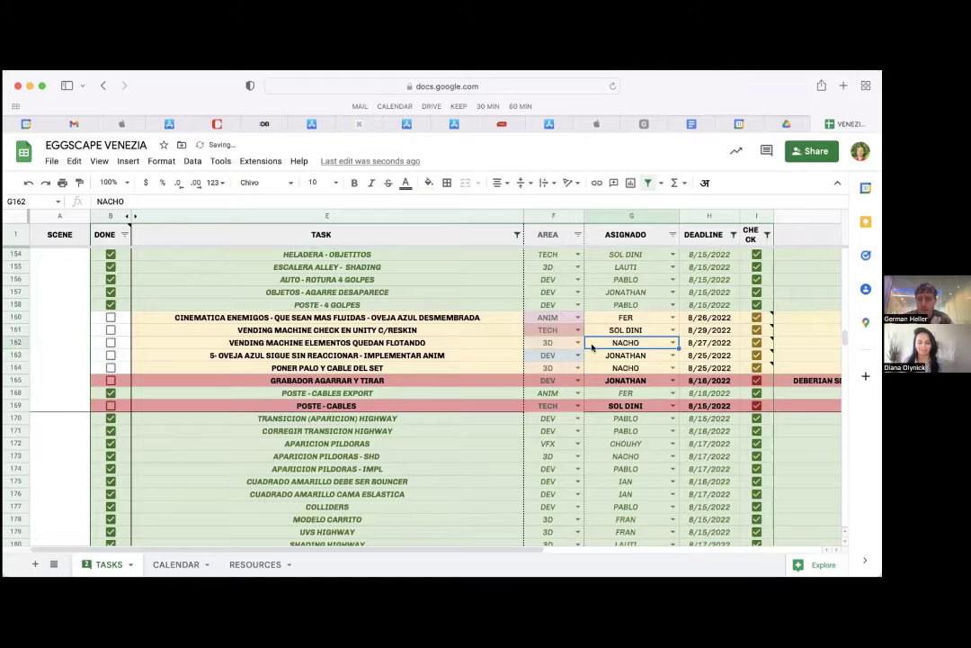
click(255, 562)
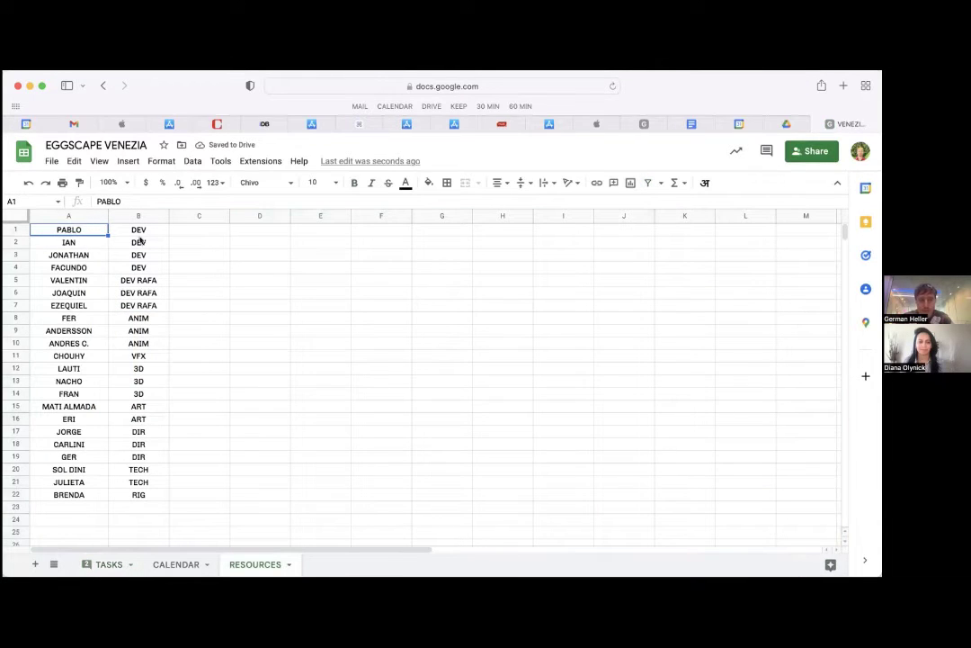
click(102, 564)
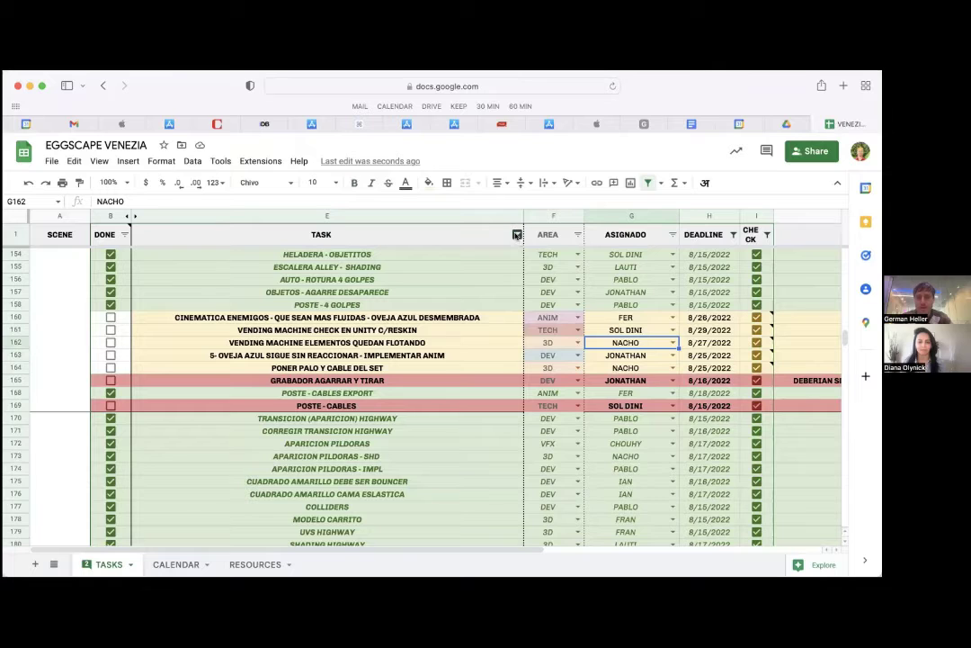
- Filter the task list's AREA column to show only 3D tasks
click(578, 234)
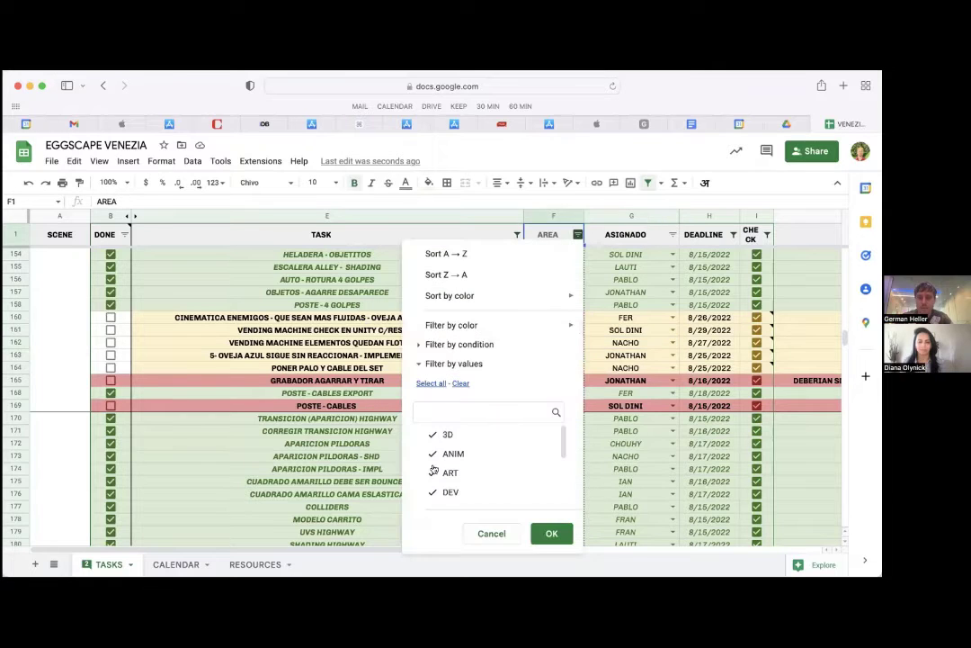
click(460, 383)
click(441, 435)
click(551, 533)
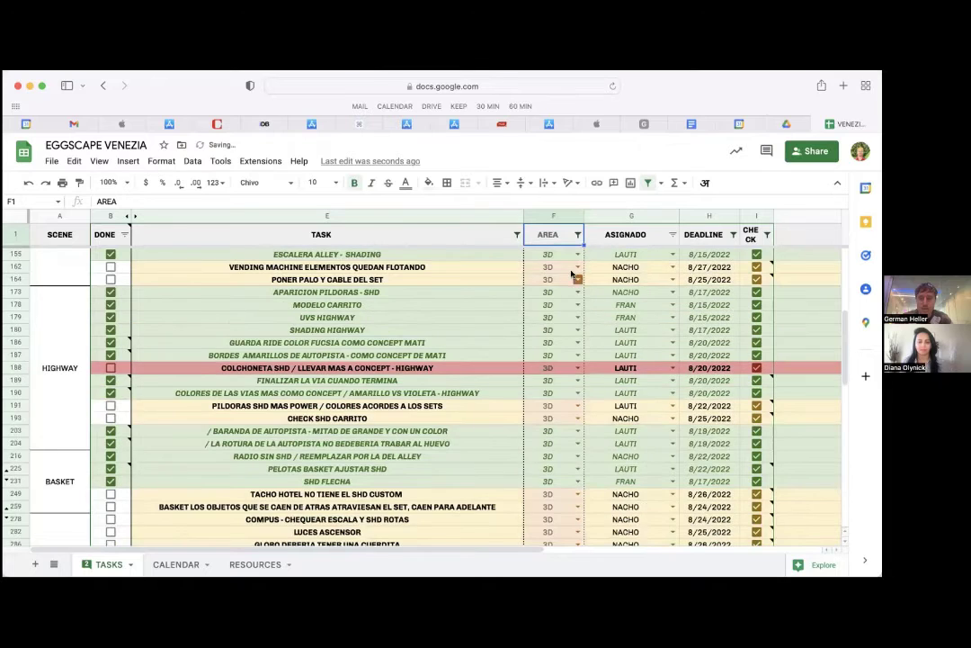
- Filter the DONE column so that only unfinished 3D tasks are listed
scroll(542, 340, down, 10)
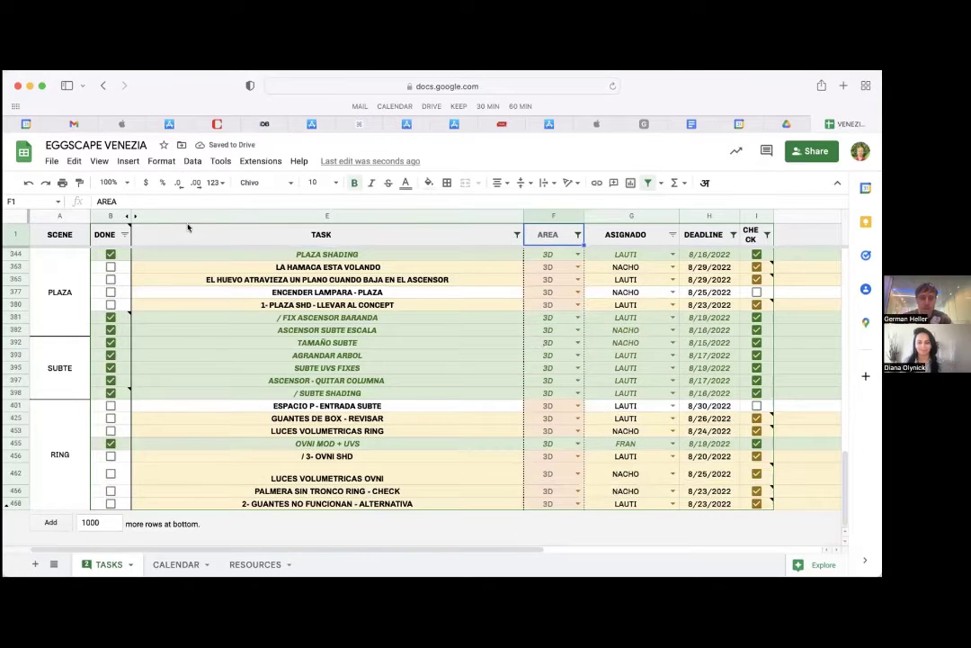
click(124, 233)
click(171, 454)
click(270, 532)
click(245, 420)
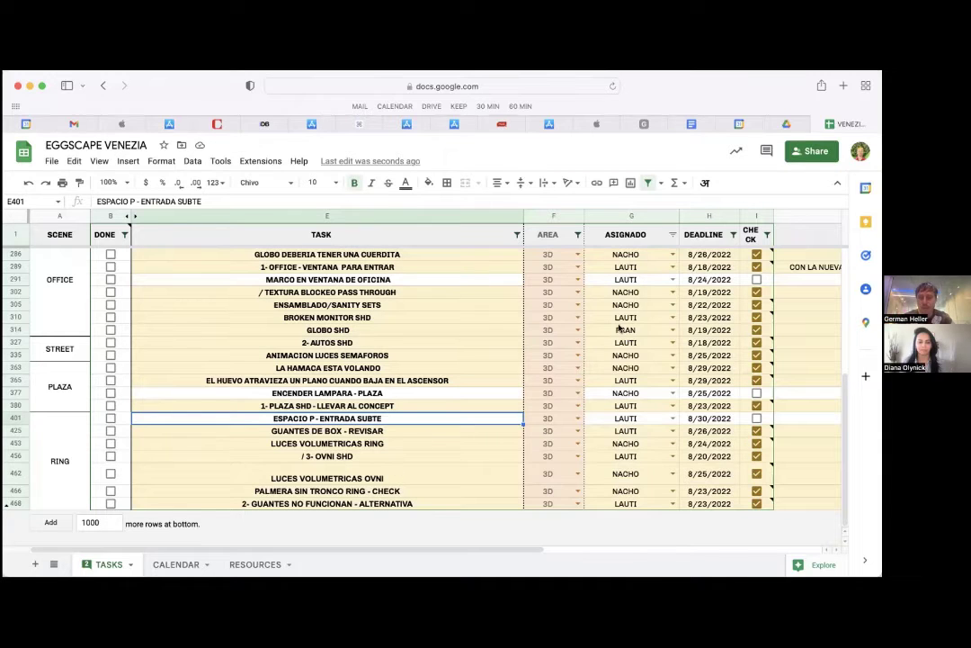
- Mark the GLOBO DEBERIA TENER UNA CUERDITA and 1- OFFICE - VENTANA PARA ENTRAR tasks as done
mouse_move(758, 255)
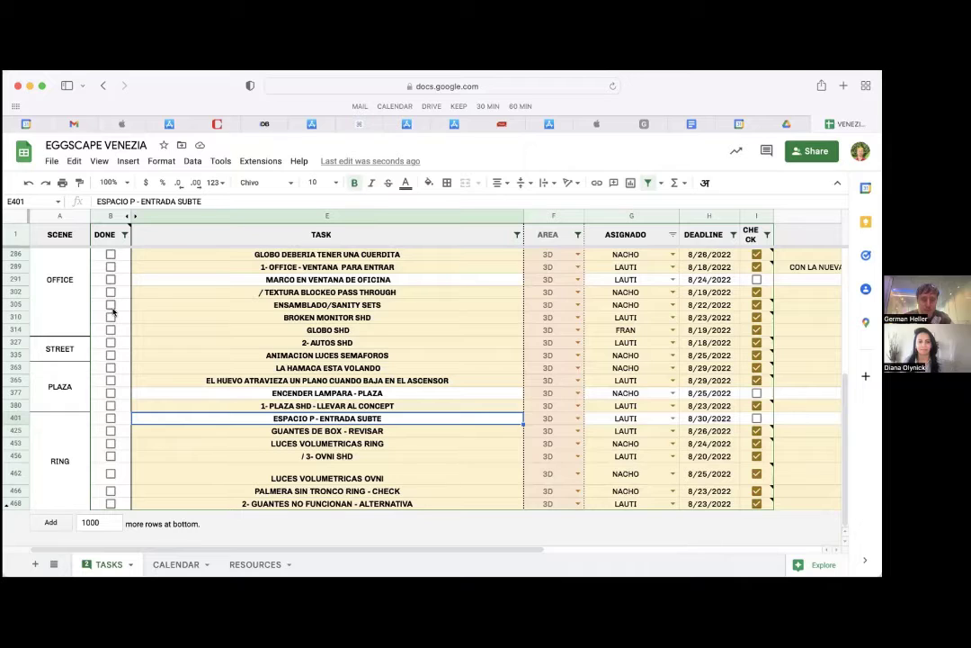
click(109, 255)
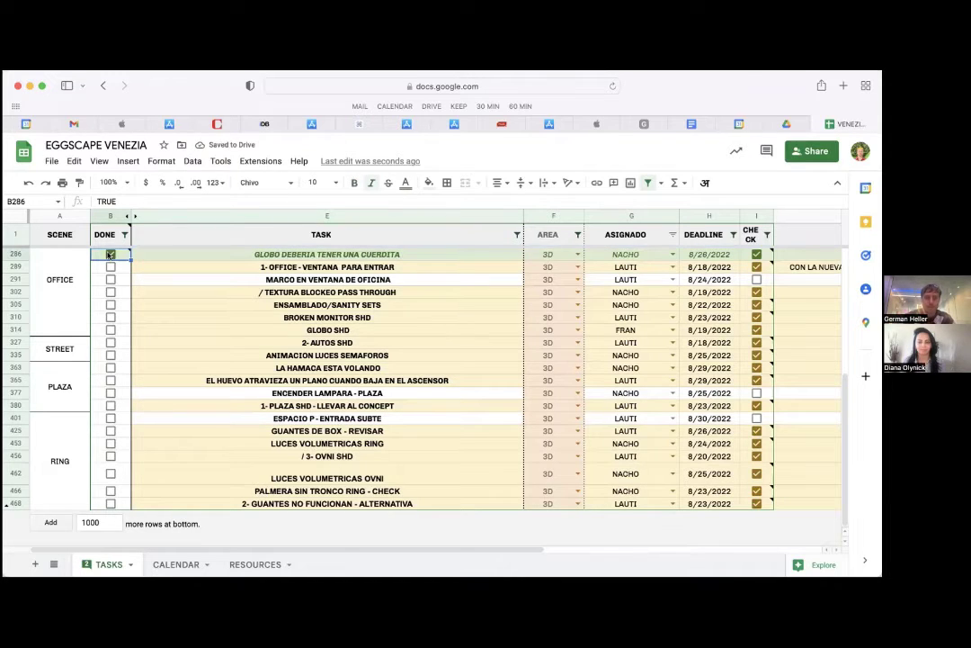
click(110, 268)
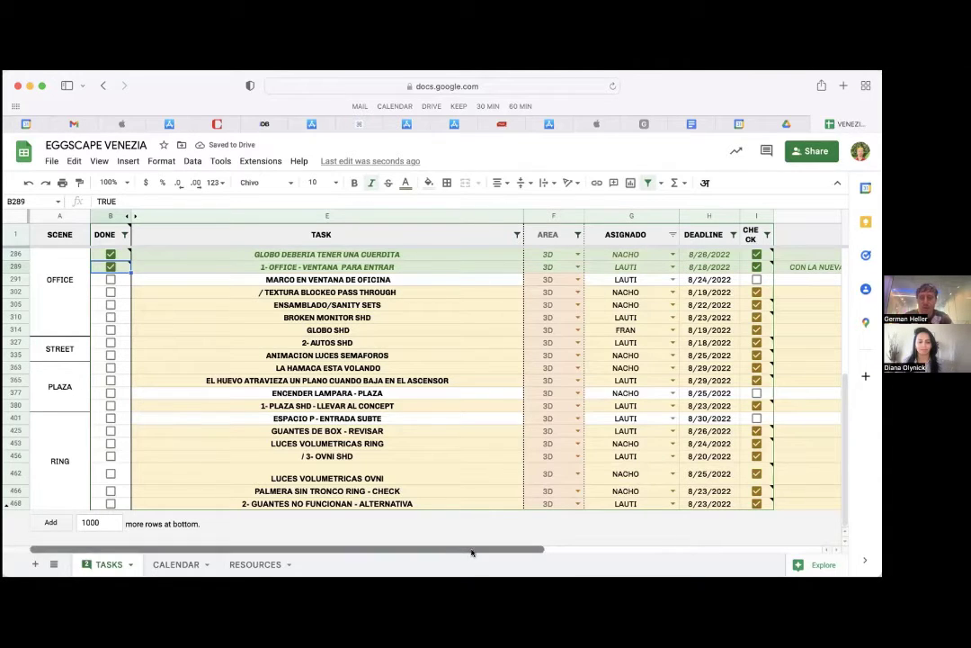
- Mark the GLOBO DEBERIA TENER UNA CUERDITA task as failed and add "it didn't work because of bla" to its note
scroll(476, 549, right, 5)
scroll(472, 546, left, 5)
scroll(471, 546, right, 5)
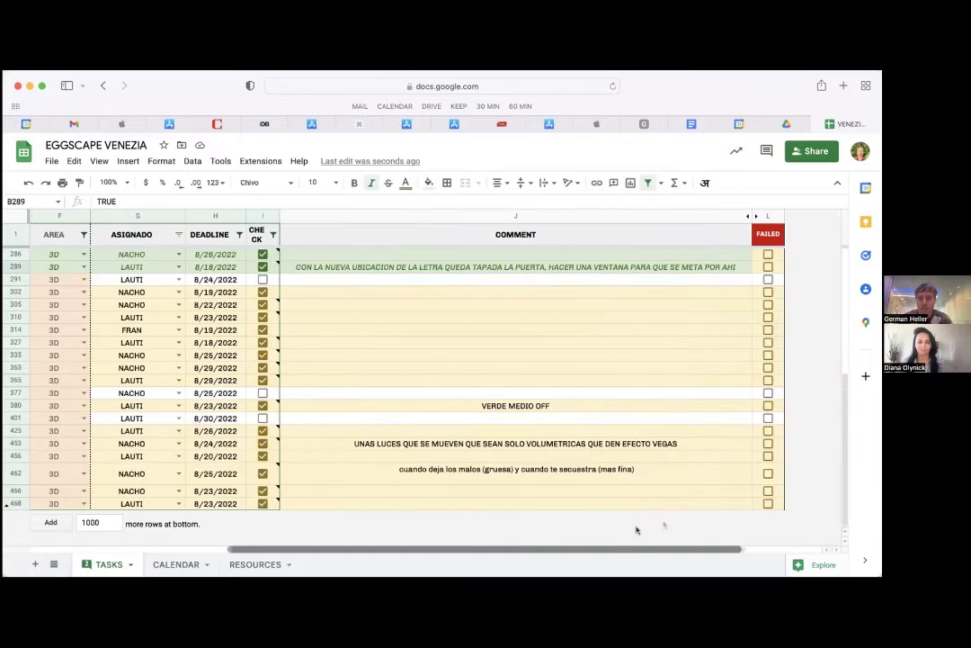
scroll(685, 526, left, 4)
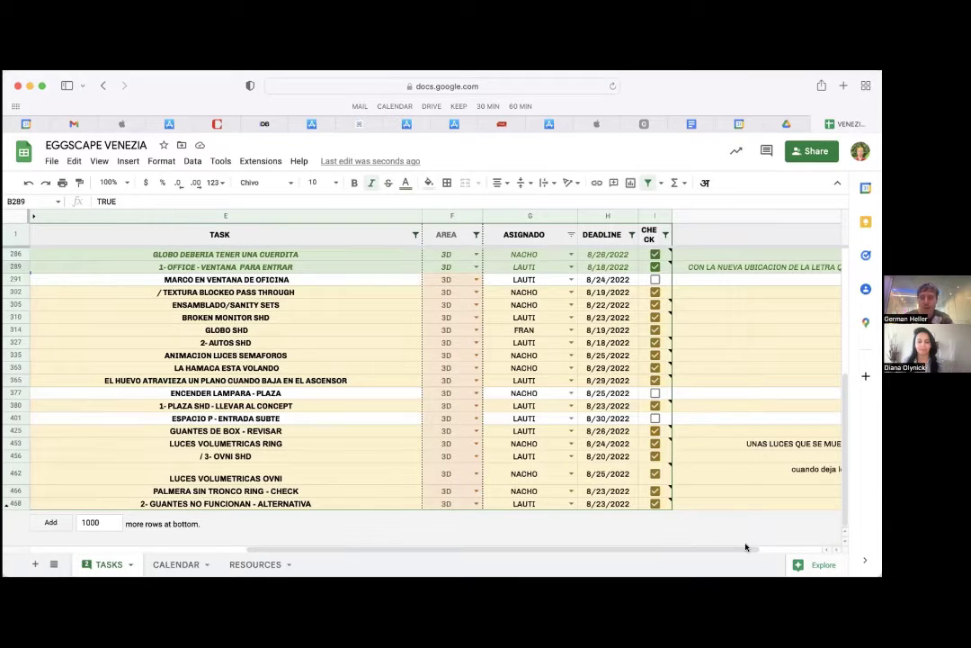
scroll(744, 546, right, 5)
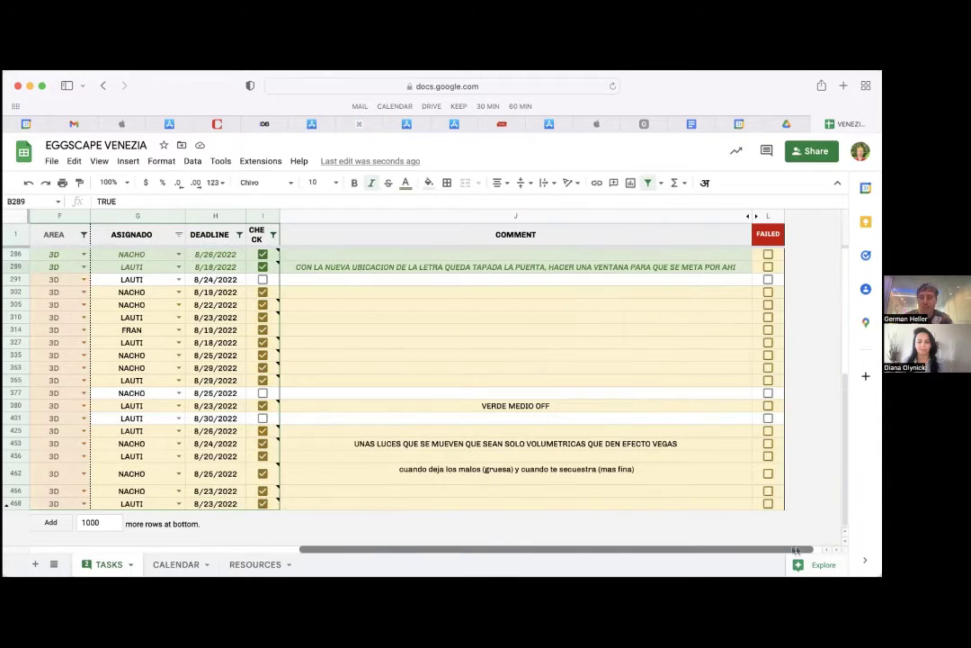
click(768, 256)
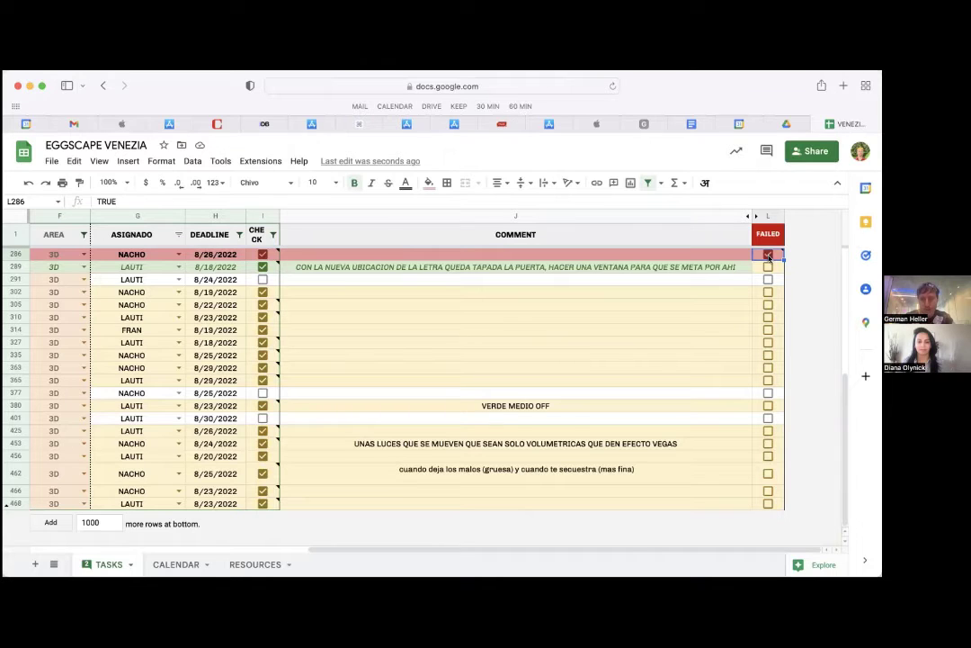
mouse_move(769, 256)
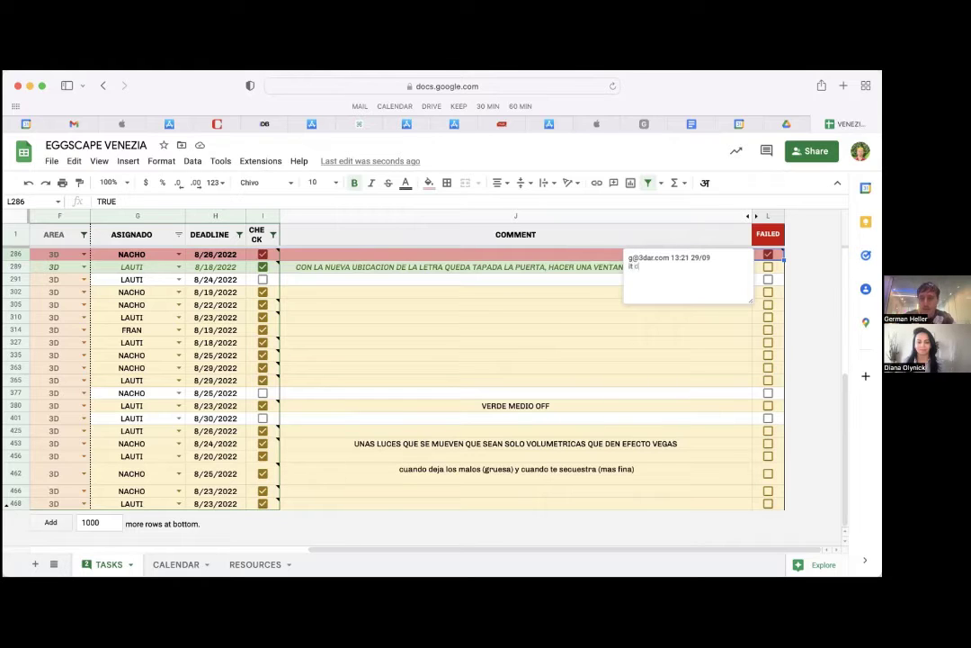
key(BackSpace)
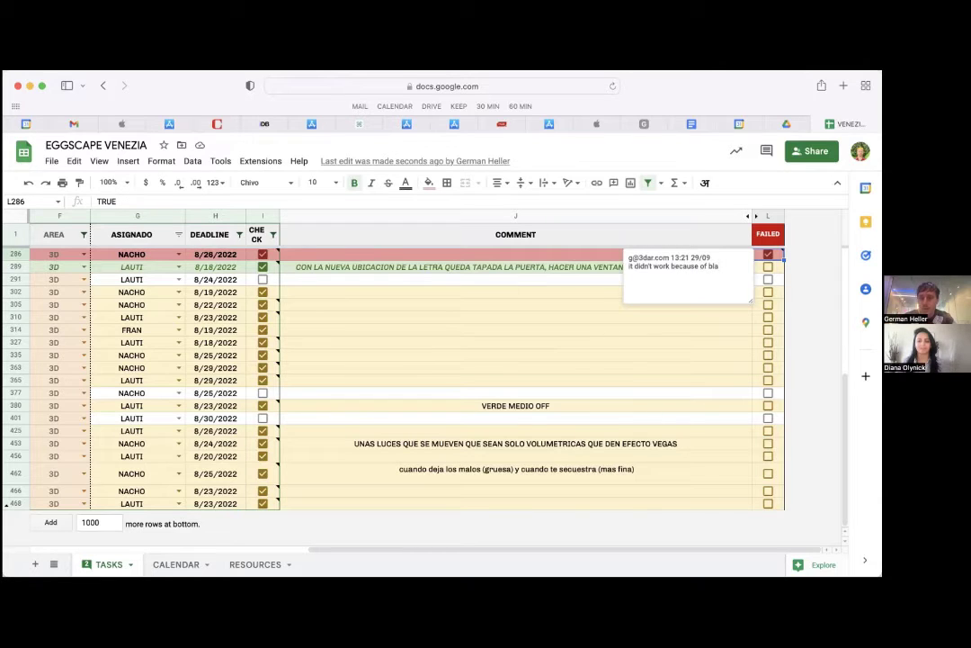
click(655, 352)
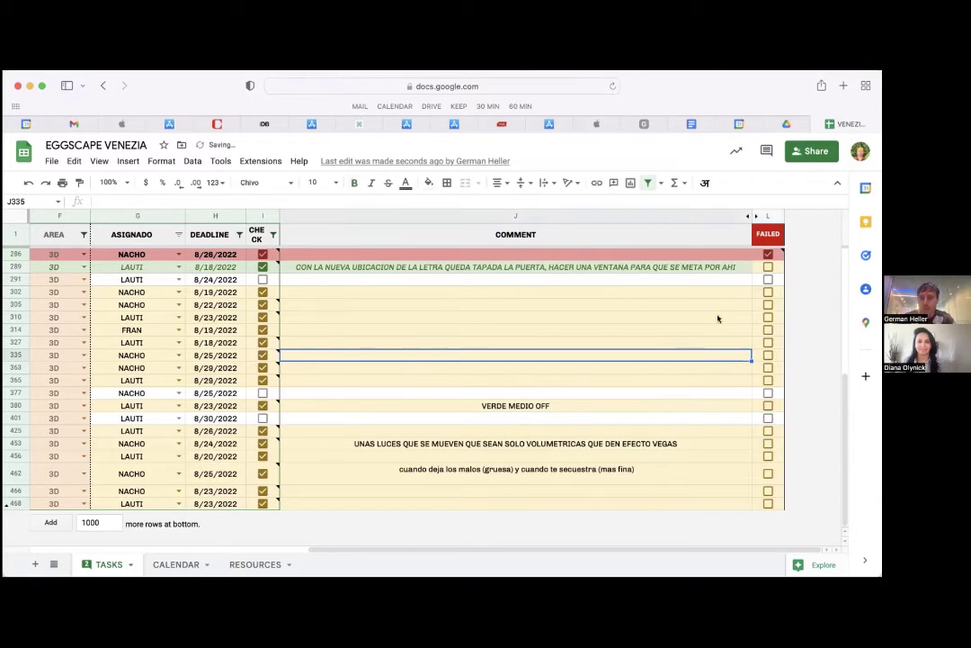
- Clear the FAILED mark of the GLOBO DEBERIA TENER UNA CUERDITA task in row 286 and delete its note
click(767, 255)
right_click(775, 256)
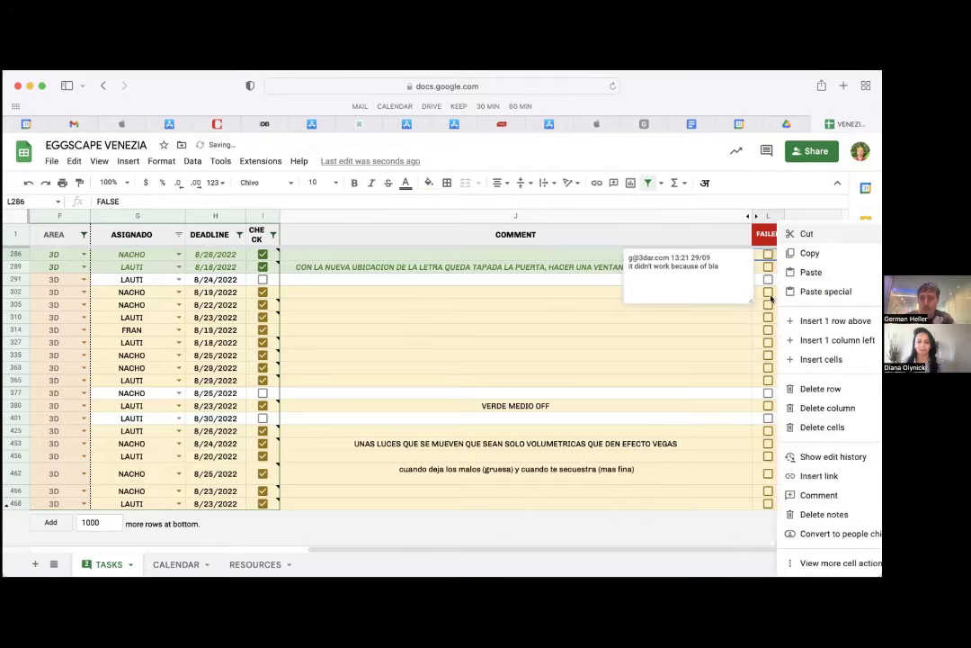
click(824, 514)
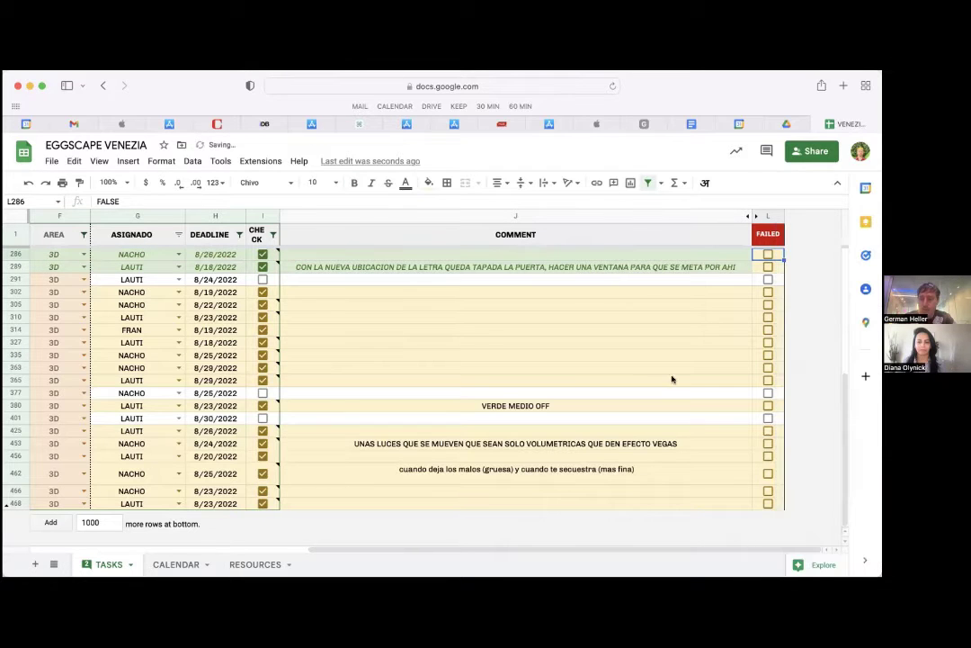
- Check the deadline of the MARCO EN VENTANA DE OFICINA task in its date picker, leaving the date unchanged
click(594, 331)
scroll(594, 331, left, 10)
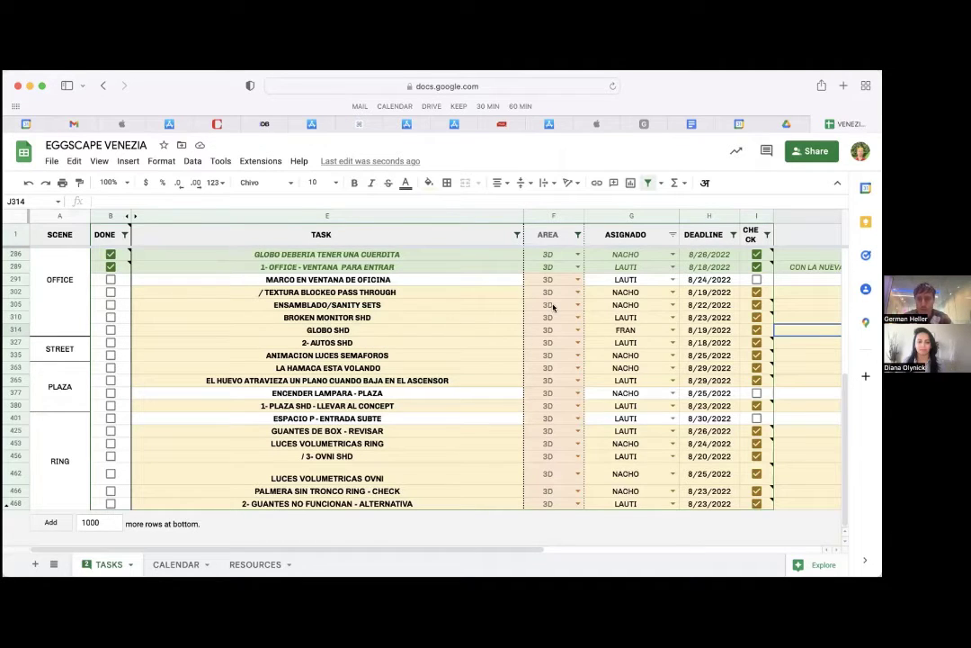
click(704, 280)
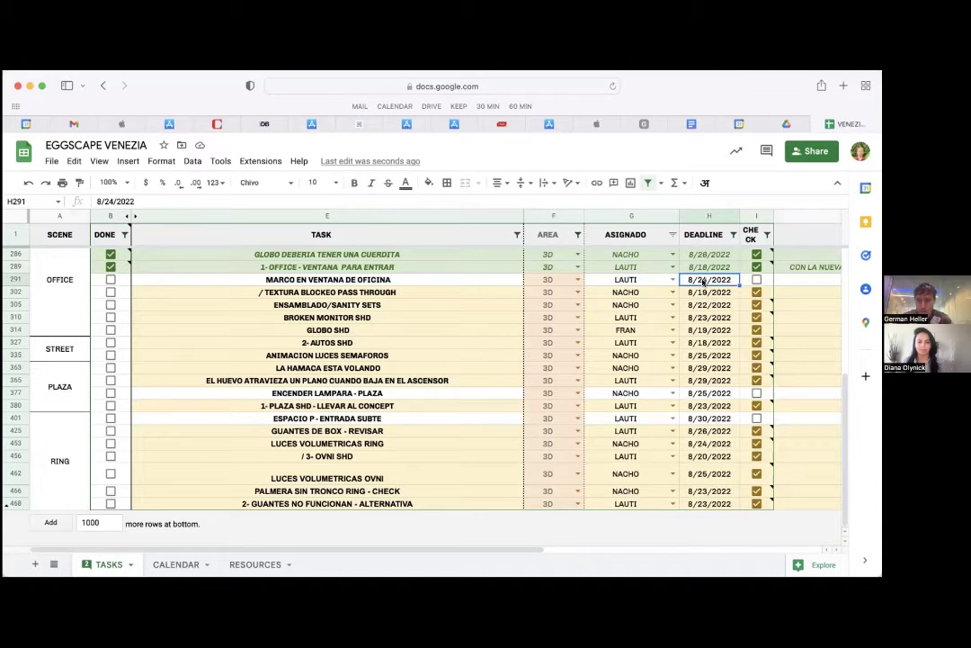
double_click(704, 281)
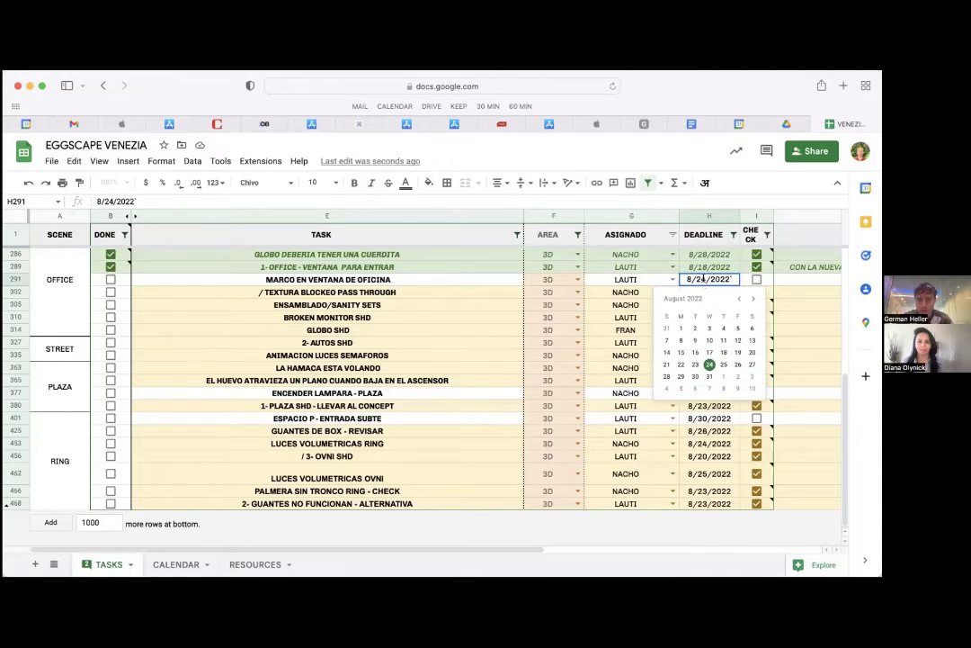
key(Escape)
key(Up)
key(Up)
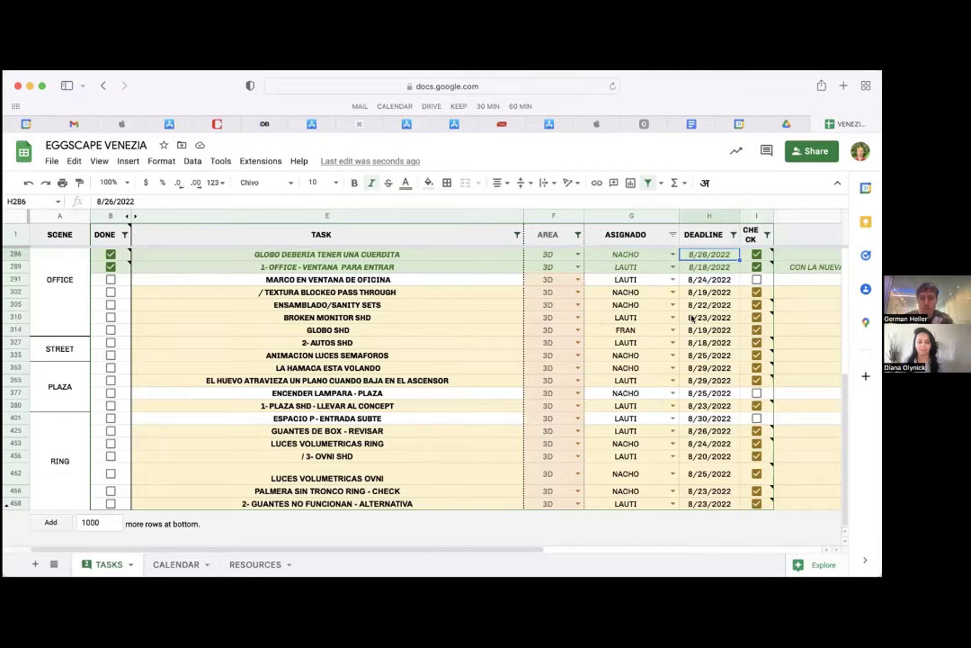
- Open the CALENDAR sheet and inspect the formula that fills the first team member's 8/15/2022 cell
click(178, 563)
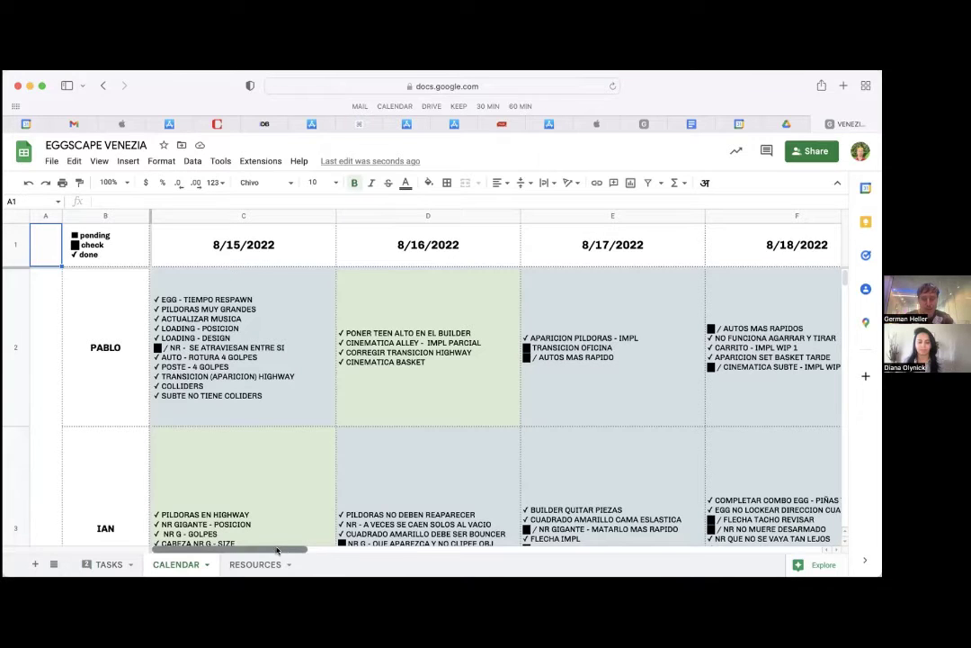
drag(293, 550, 101, 442)
click(227, 245)
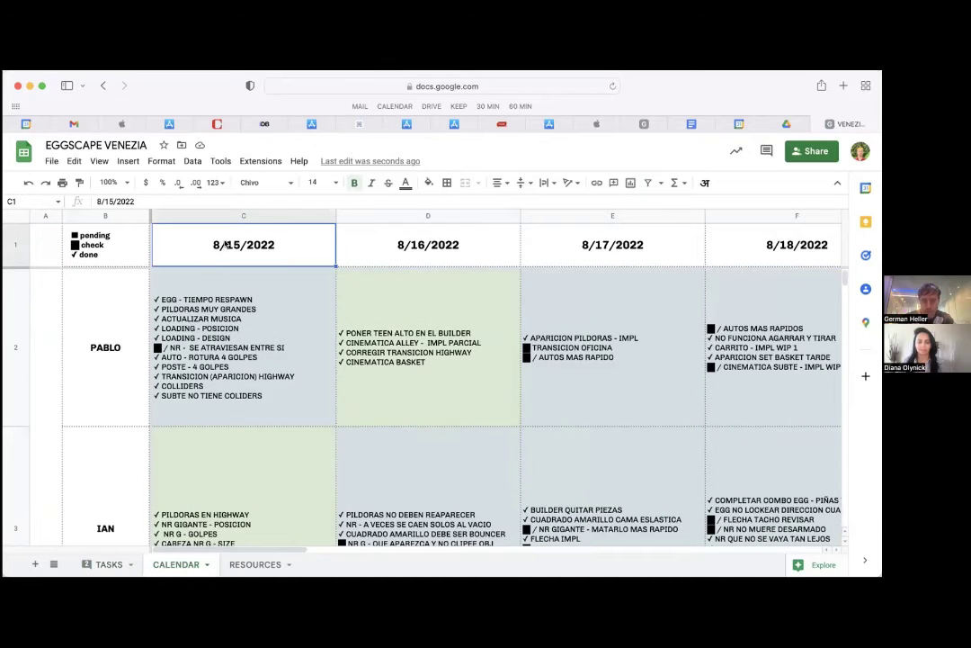
click(193, 296)
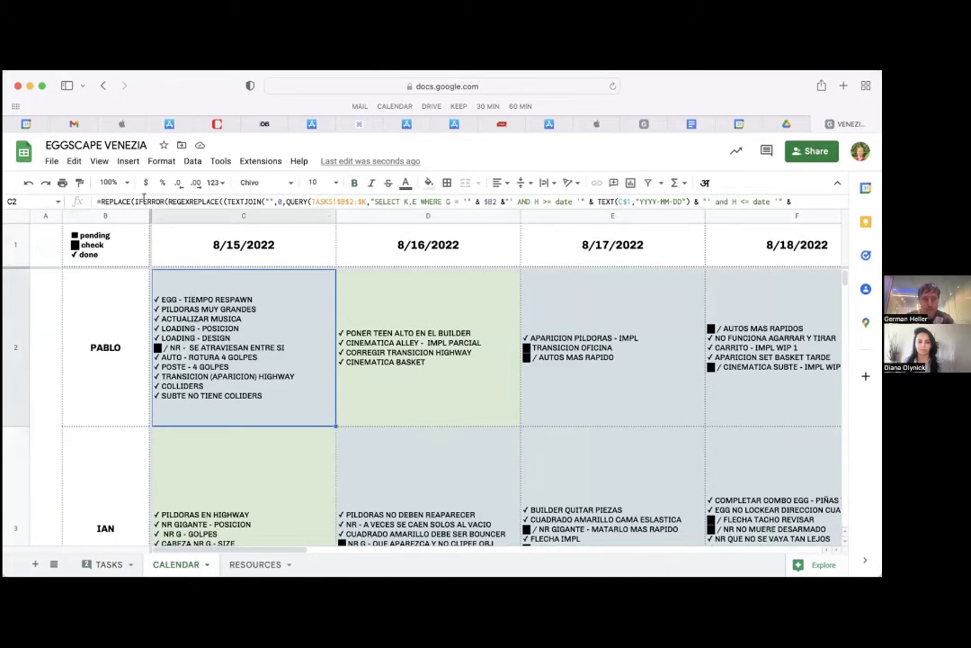
click(142, 200)
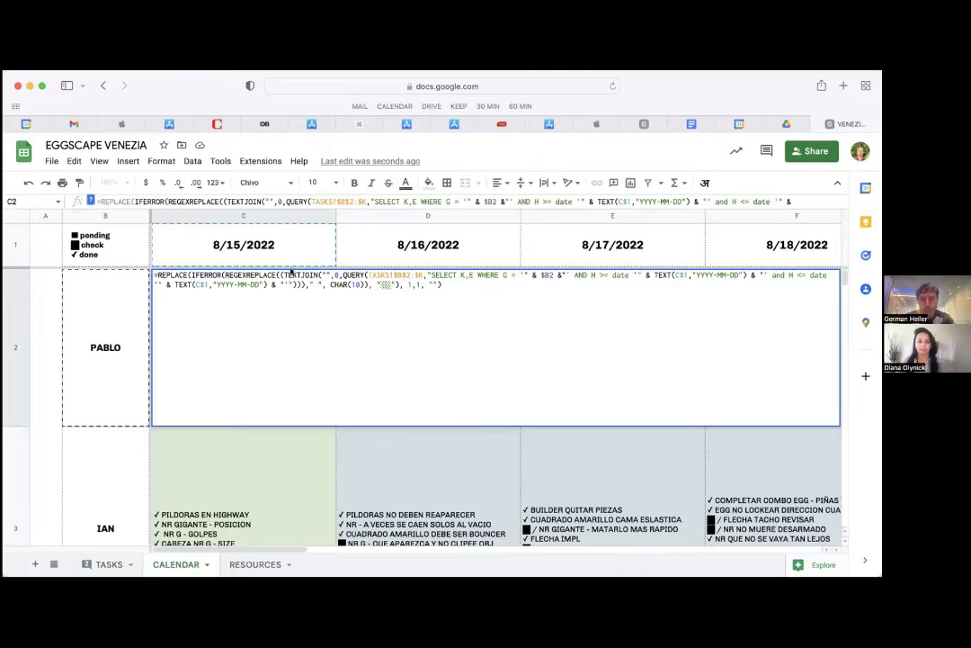
key(Escape)
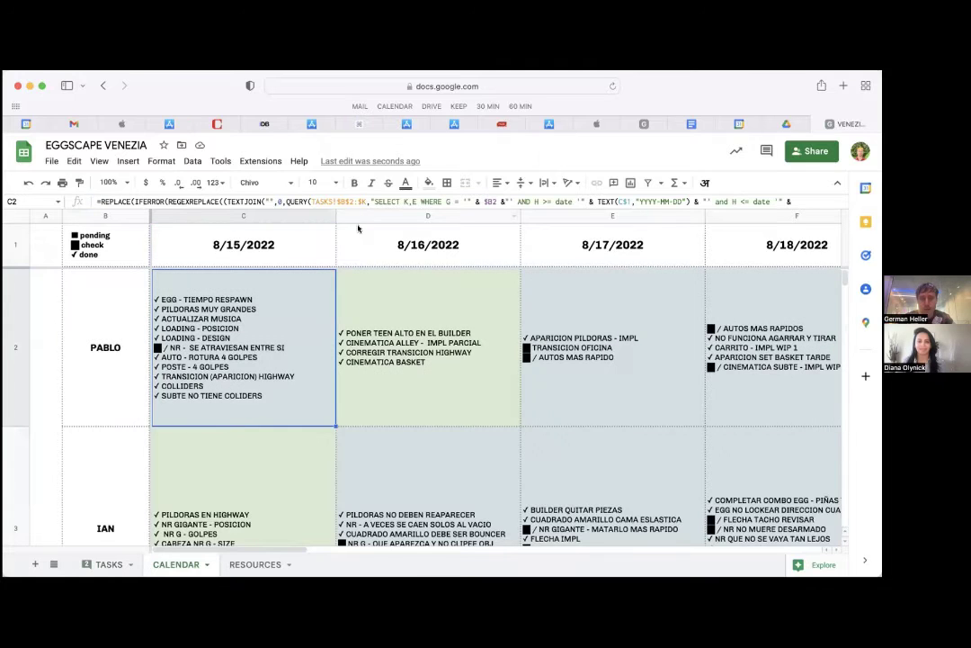
- Examine the DEV team members' daily task lists in the CALENDAR sheet across the dates from 8/15/2022 to 8/21/2022
click(277, 468)
key(Down)
key(Up)
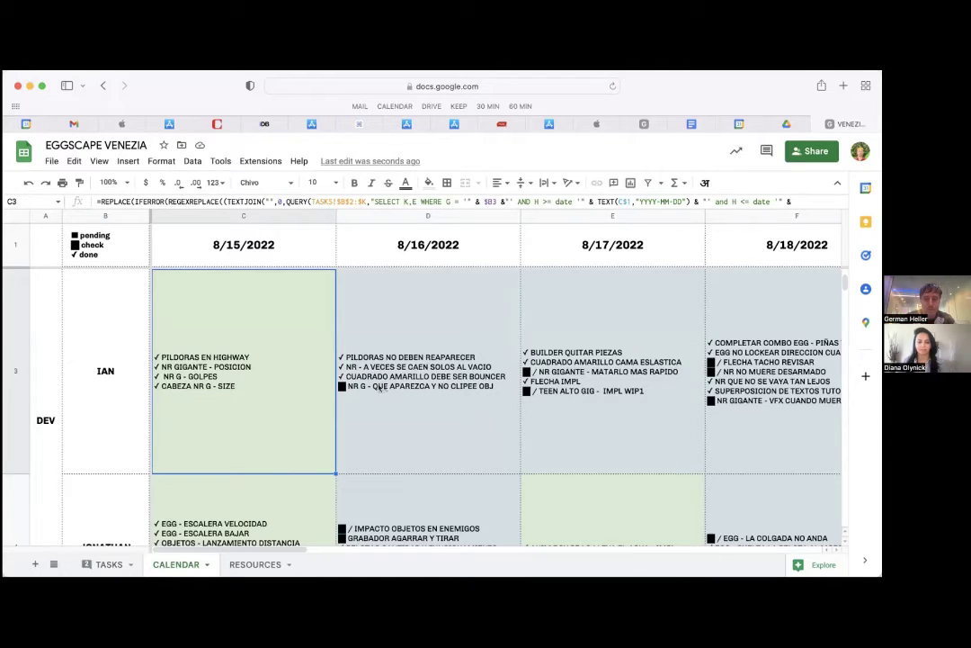
key(Right)
key(Right)
key(Right)
key(Right)
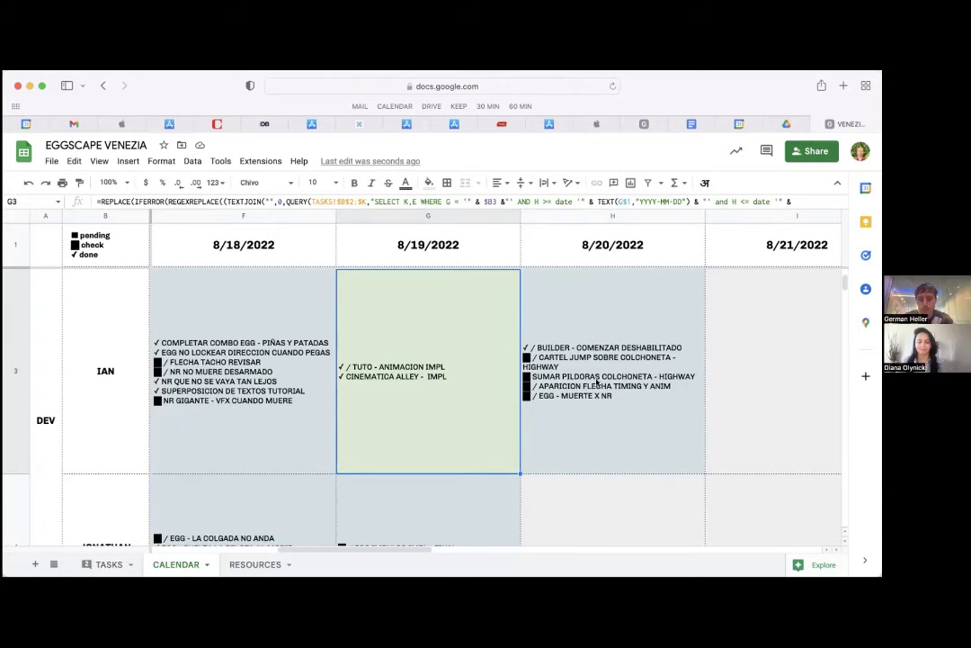
scroll(401, 399, down, 10)
scroll(402, 400, up, 9)
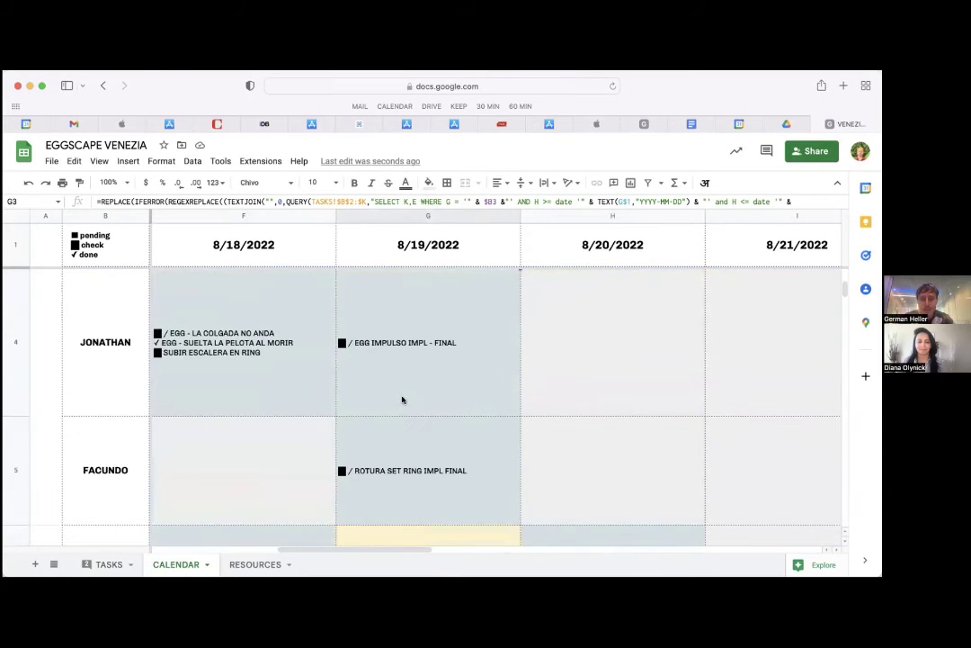
scroll(401, 399, left, 6)
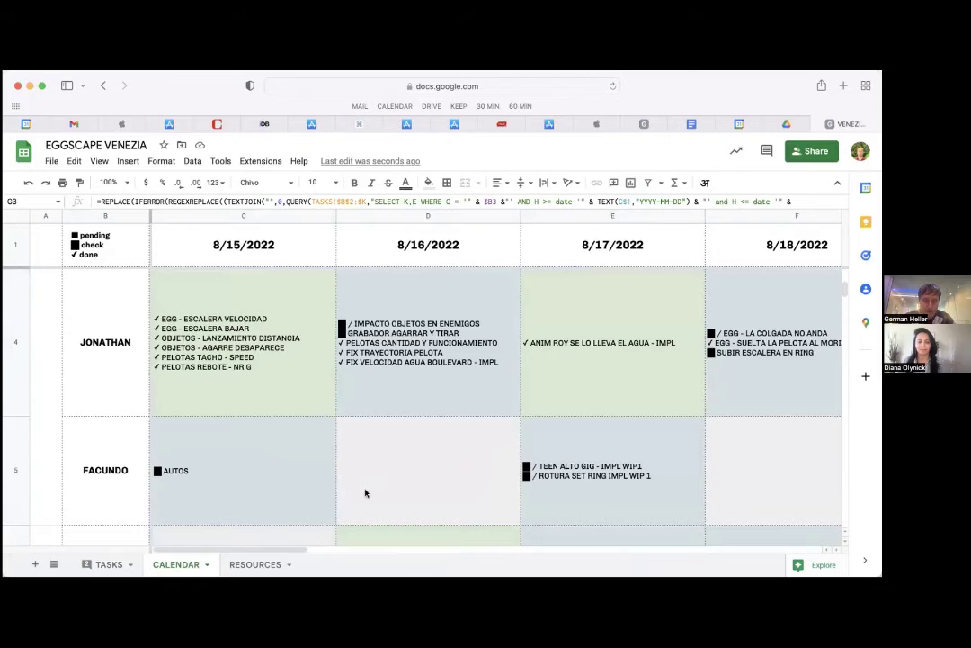
scroll(365, 493, up, 5)
scroll(365, 493, right, 2)
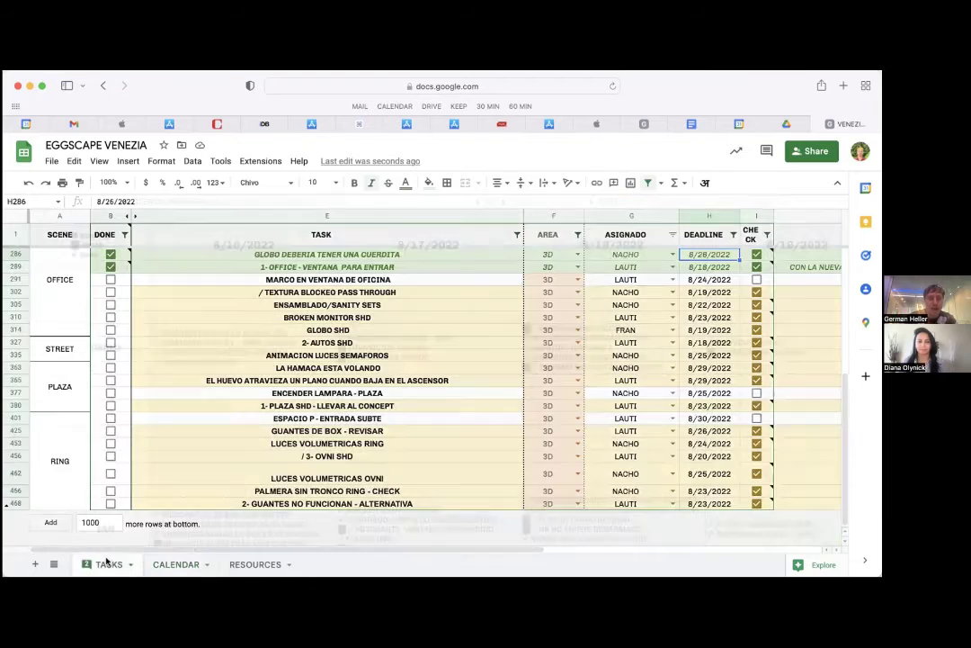
- Return to the TASKS sheet and read the note attached to the DONE column header
click(109, 564)
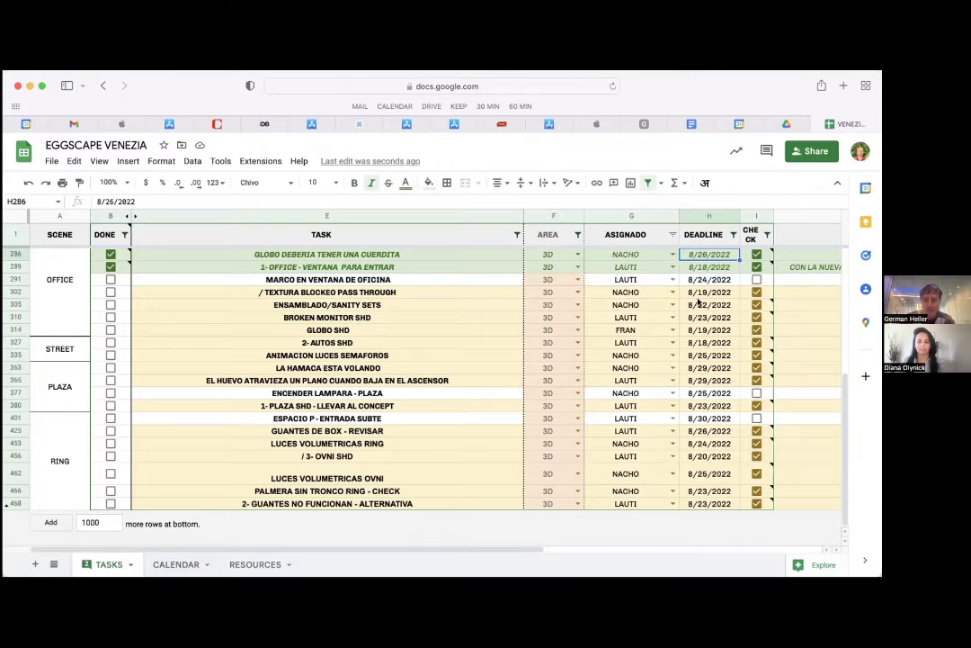
mouse_move(456, 546)
mouse_down()
mouse_move(746, 546)
mouse_move(465, 546)
mouse_up()
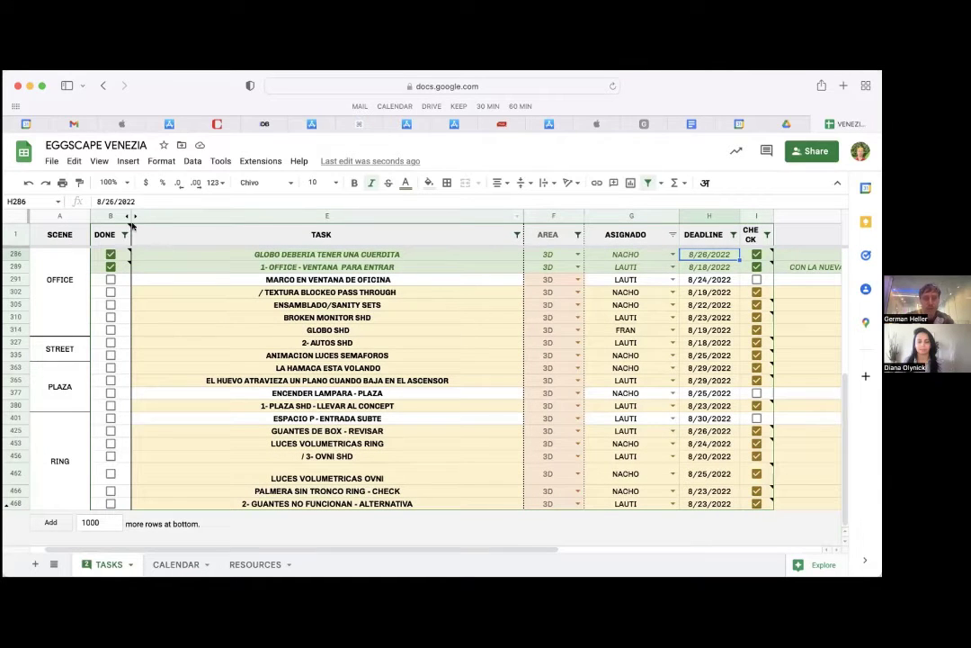
mouse_move(126, 236)
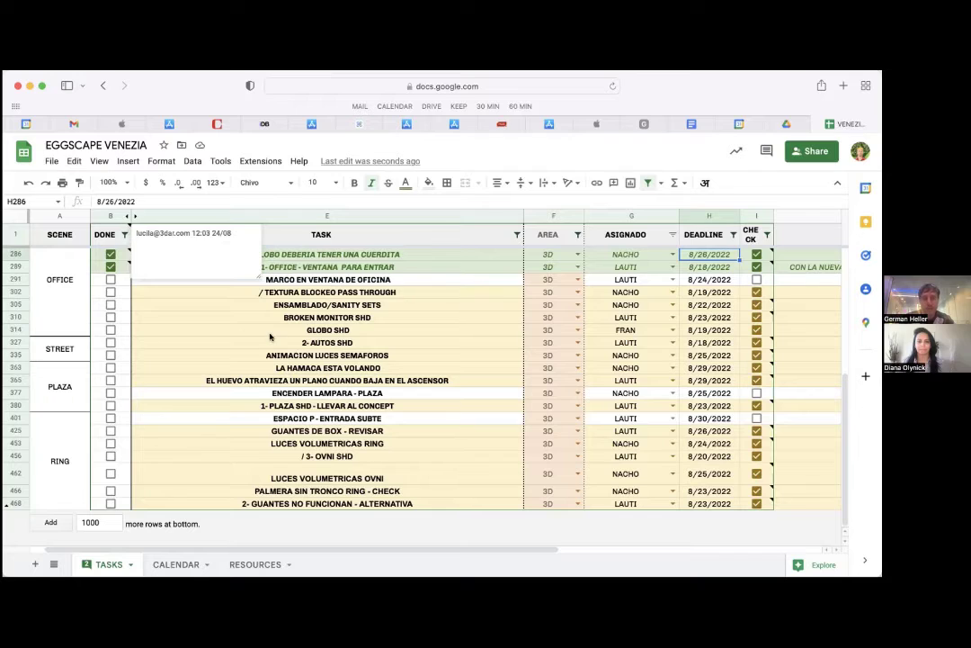